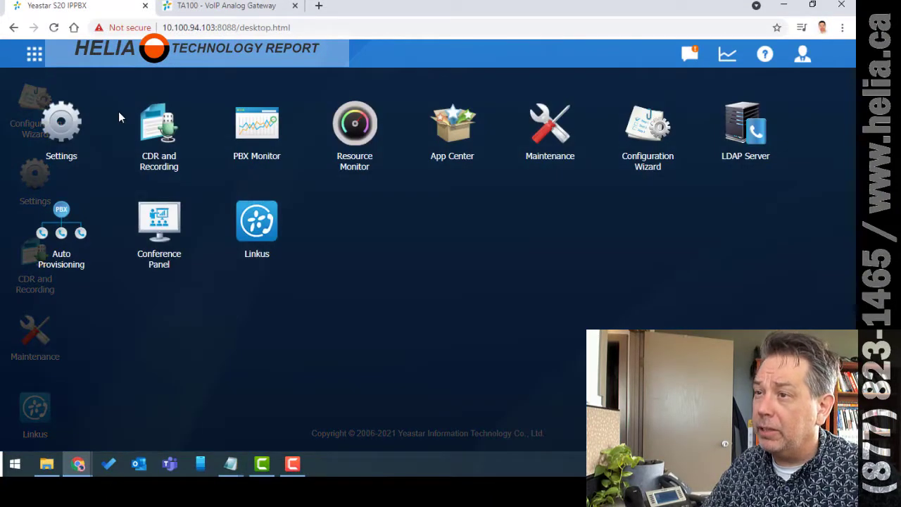
- Open extension 177 (Yeastar TA100 ATA) for editing from page 2 of the extension list
click(63, 127)
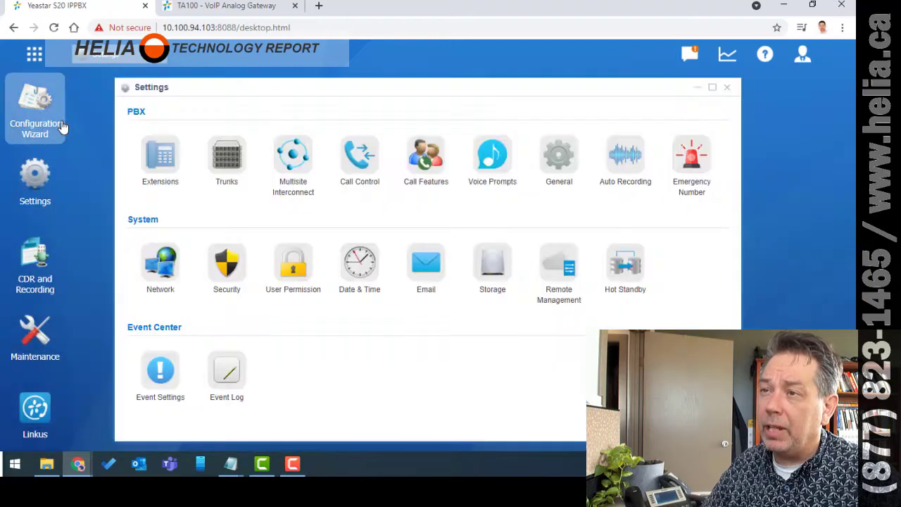
click(157, 153)
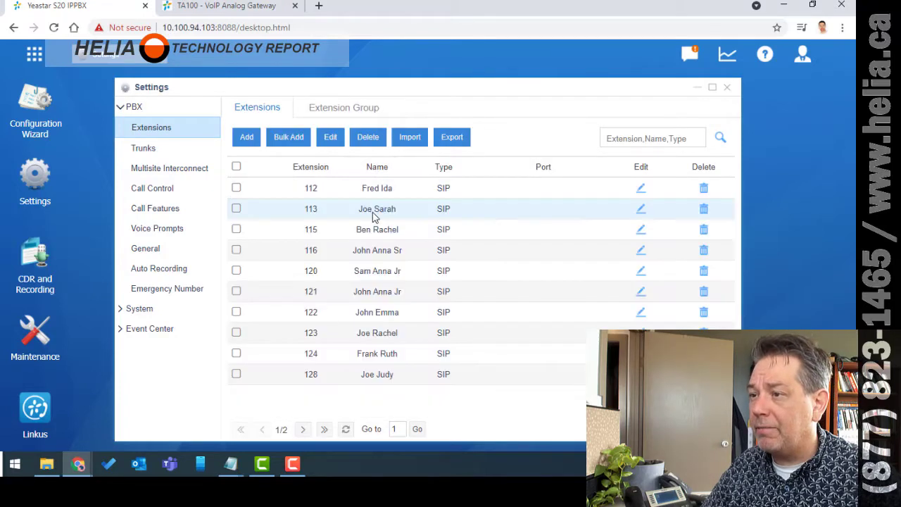
click(303, 430)
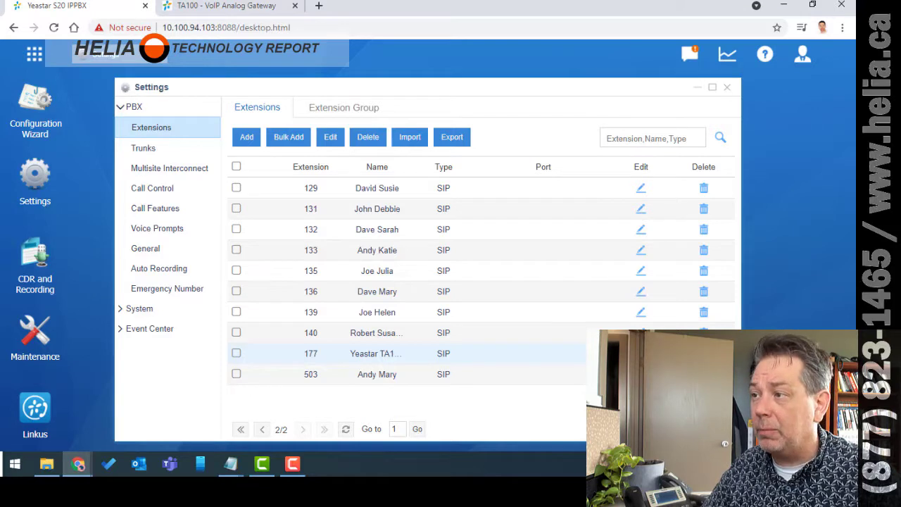
click(248, 138)
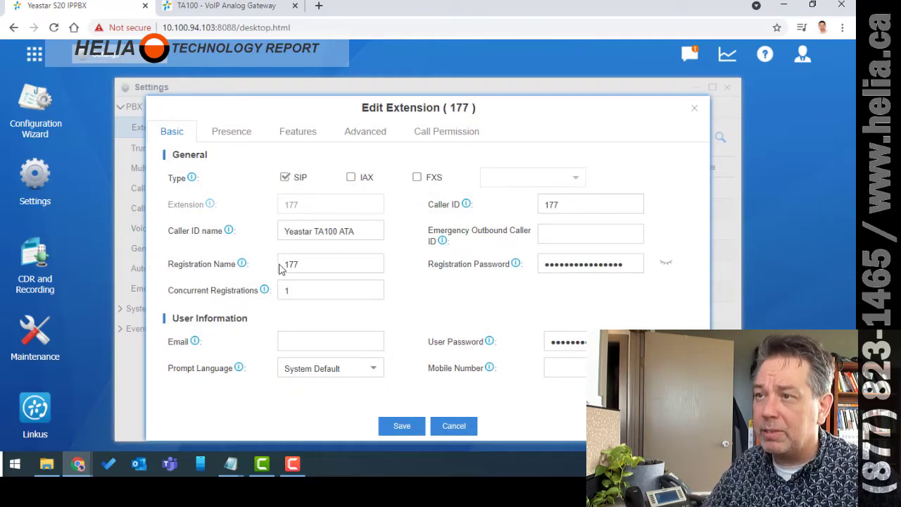
- Note the caller ID name and PBX IP, then permit Routeout and Intercolony for extension 177 and save
drag(354, 231, 289, 231)
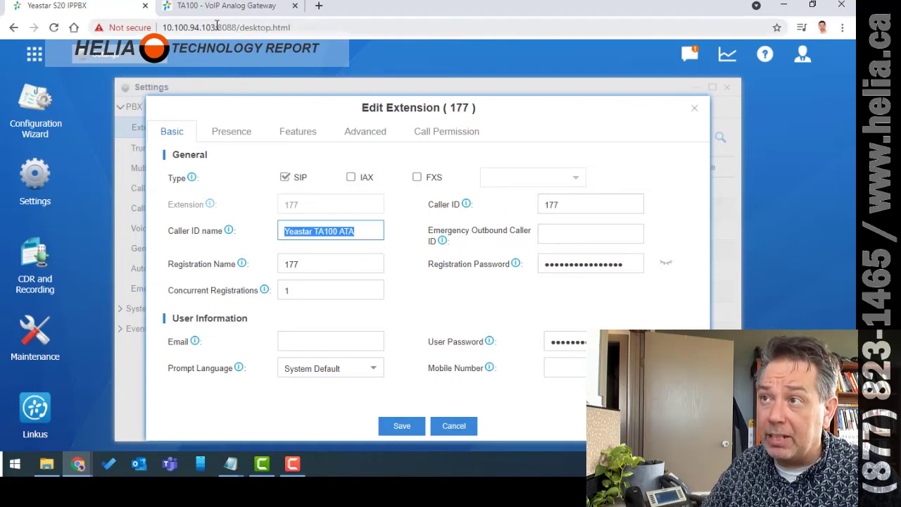
drag(217, 27, 128, 29)
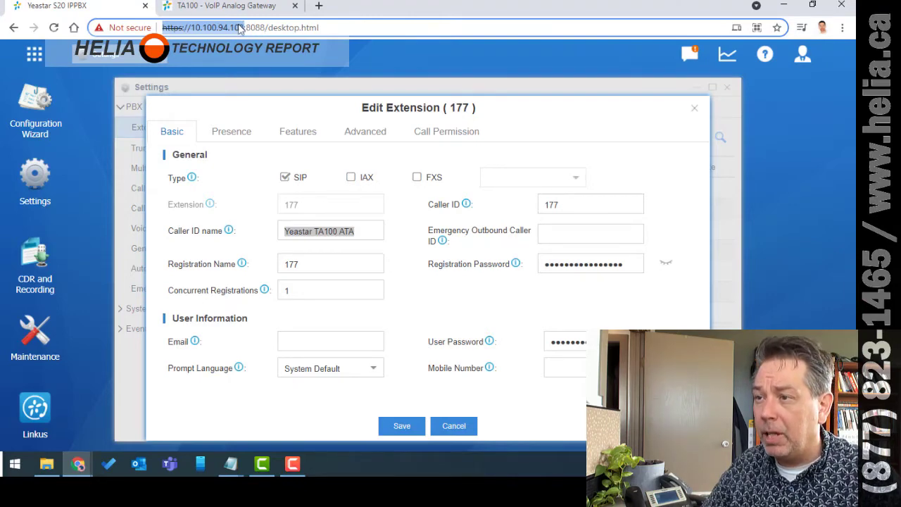
click(446, 134)
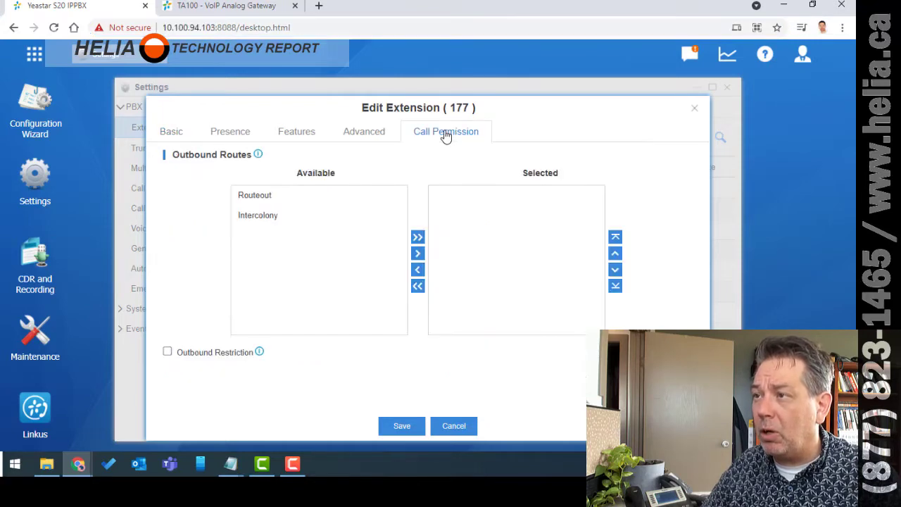
click(262, 197)
click(418, 253)
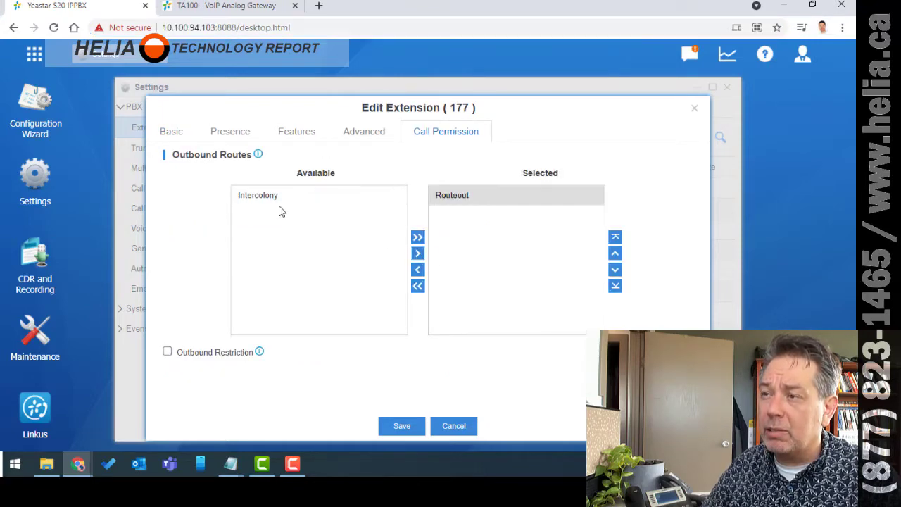
click(271, 203)
click(417, 253)
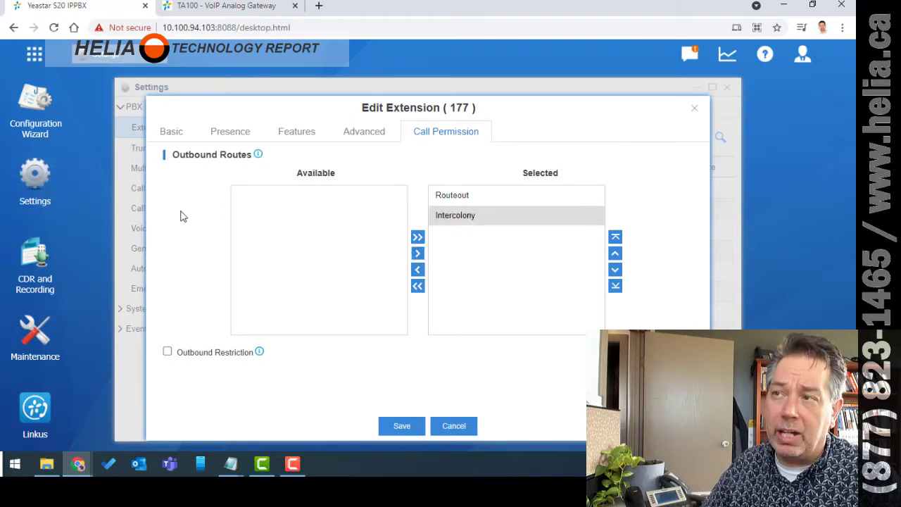
click(403, 426)
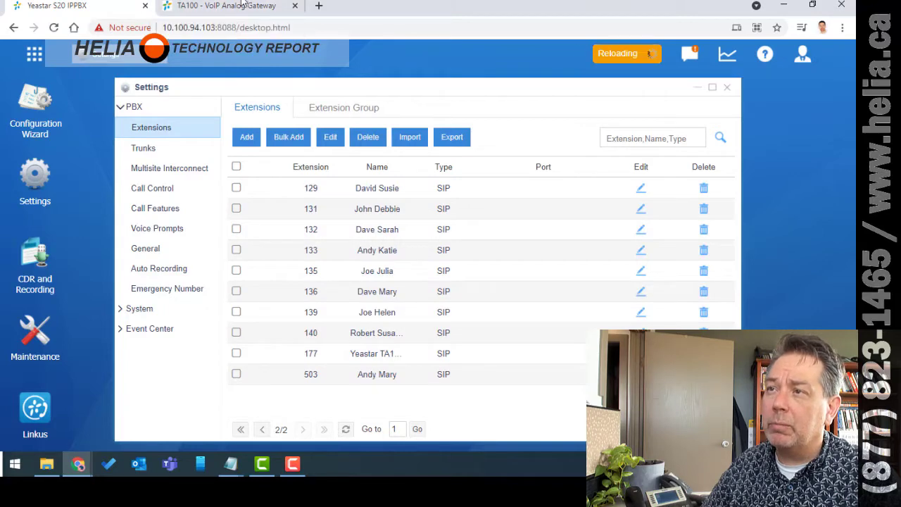
- Log back into the TA100 gateway with the admin account to view FXS Port Status
click(201, 7)
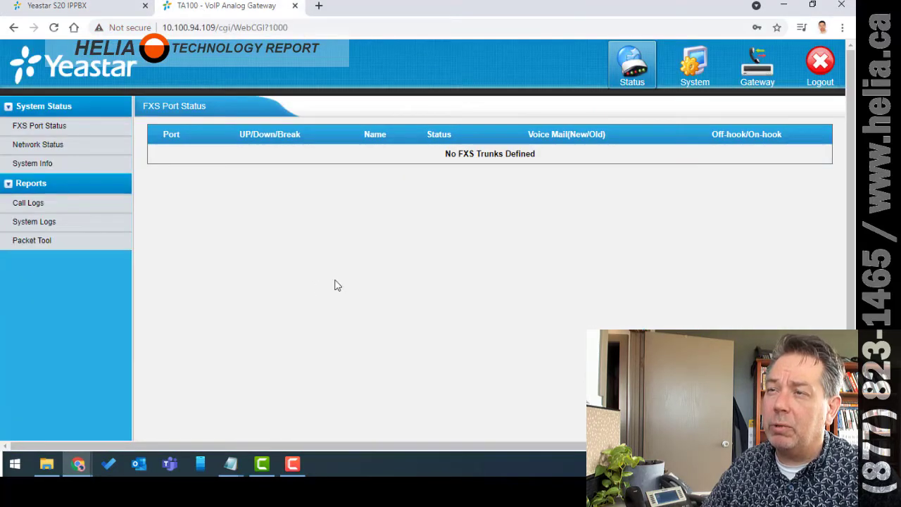
click(622, 78)
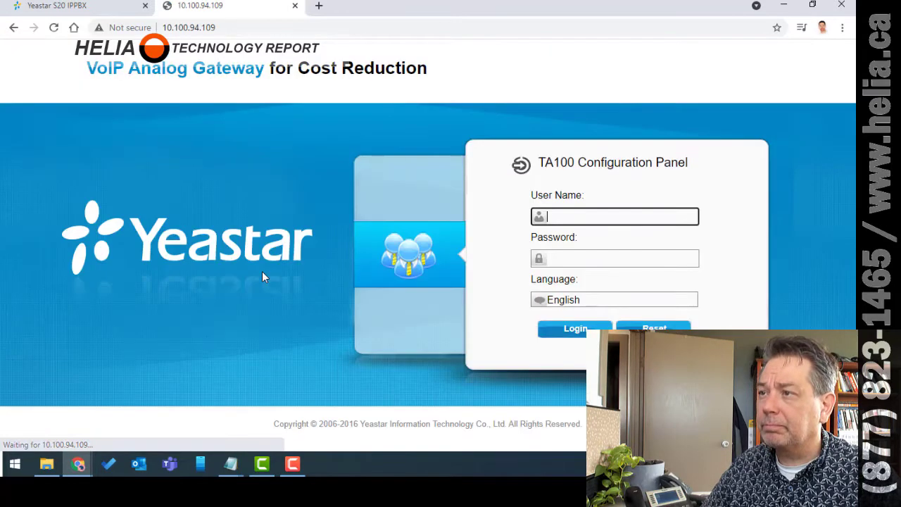
text(admin)
key(Tab)
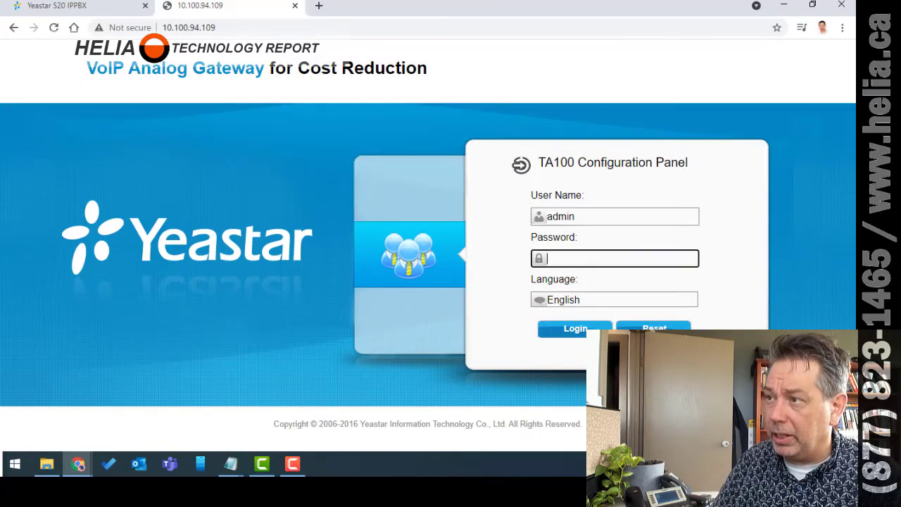
key(Return)
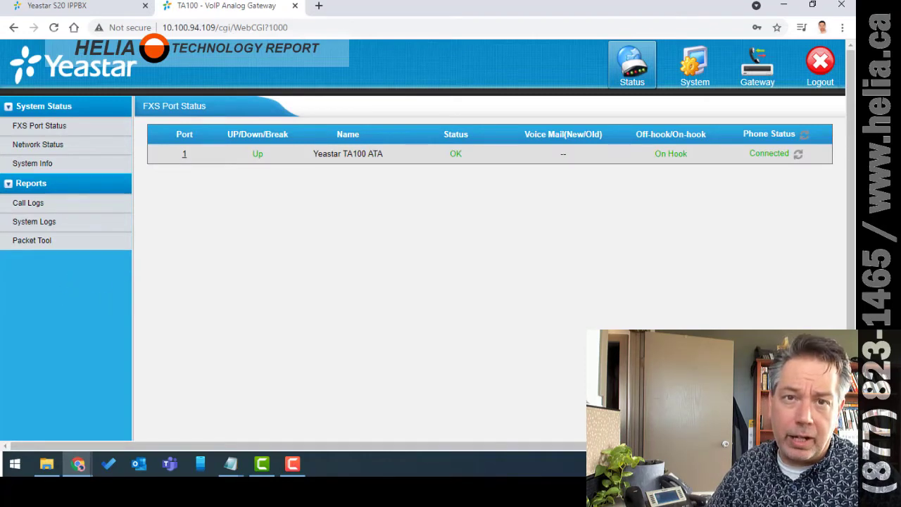
- Review the TA100 Password Settings under System
click(689, 73)
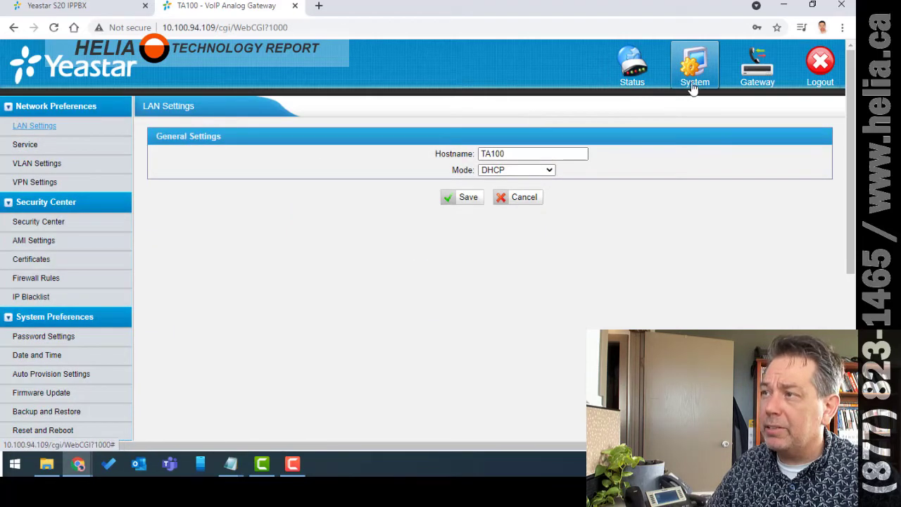
click(37, 339)
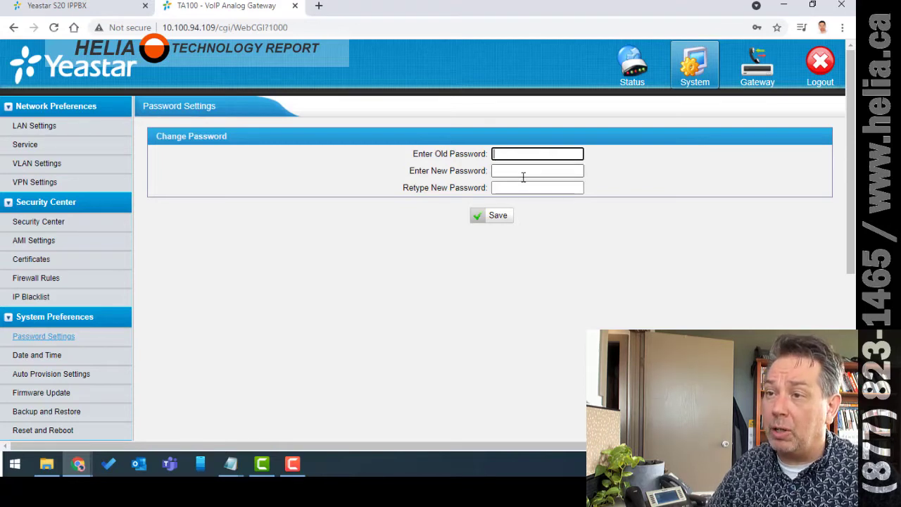
click(276, 397)
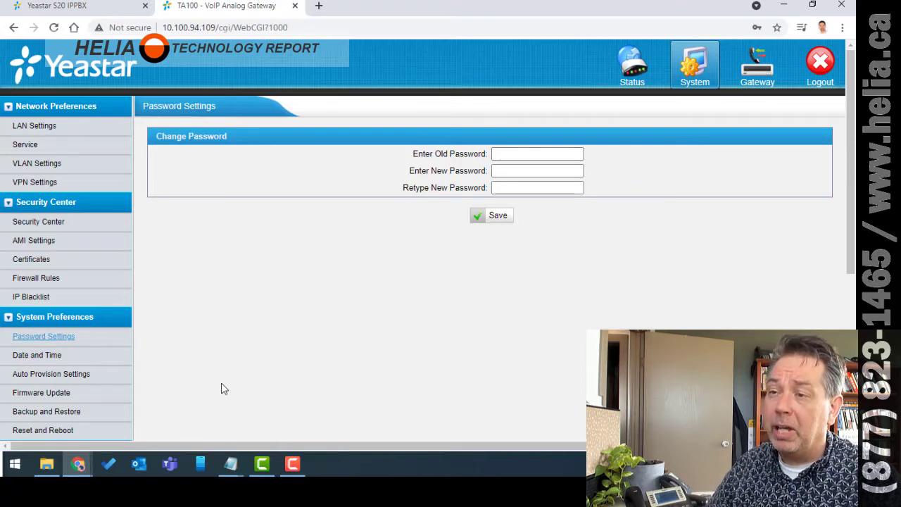
- Check the Date and Time NTP server ca.pool.ntp.org, then go to Firmware Update
click(35, 357)
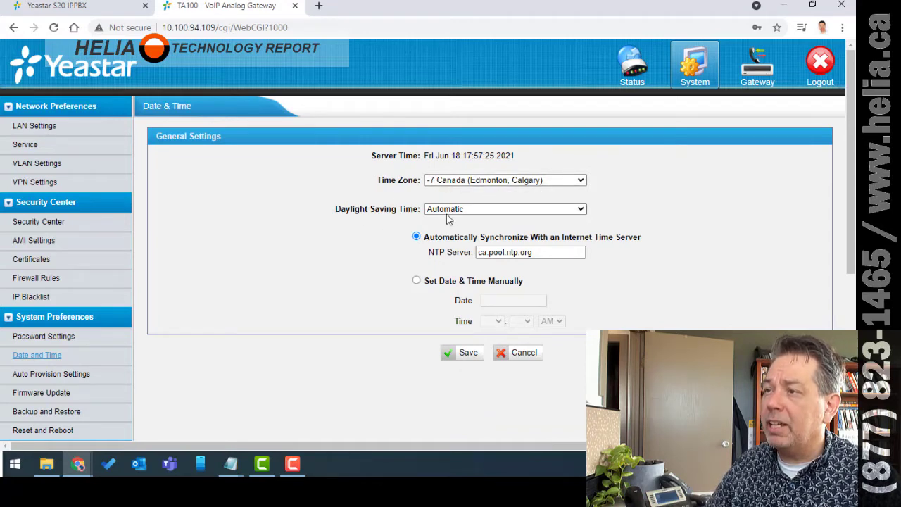
click(543, 252)
drag(544, 252, 321, 300)
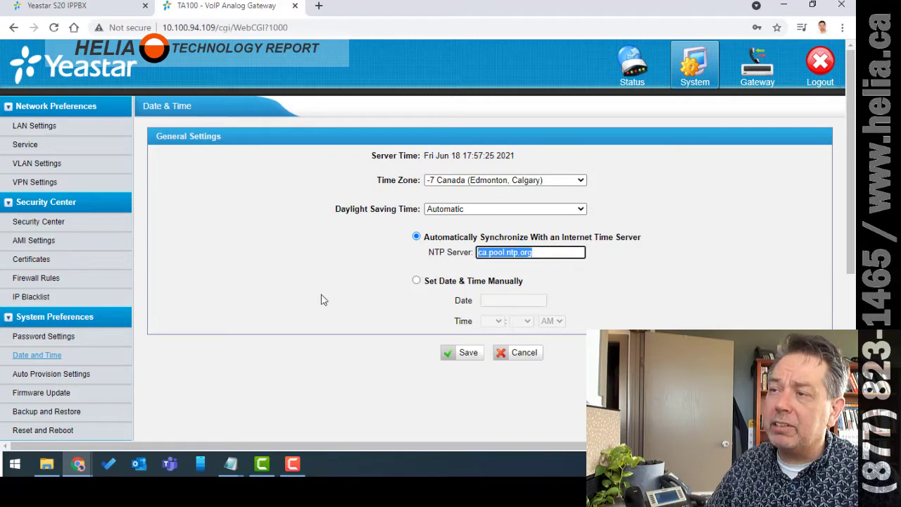
click(544, 265)
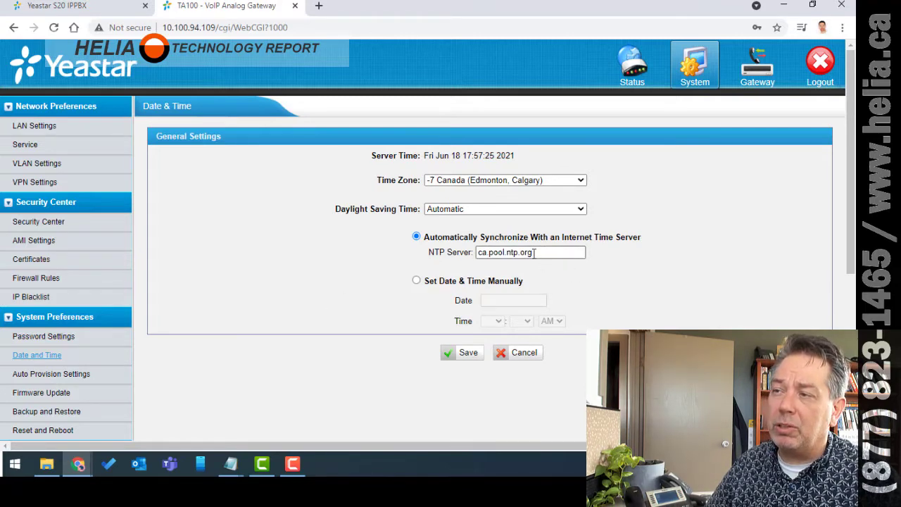
triple_click(544, 253)
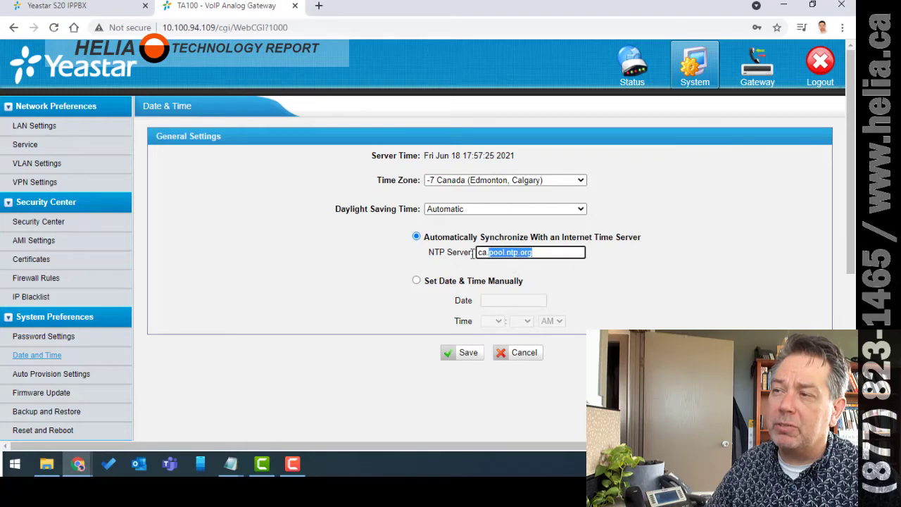
click(599, 279)
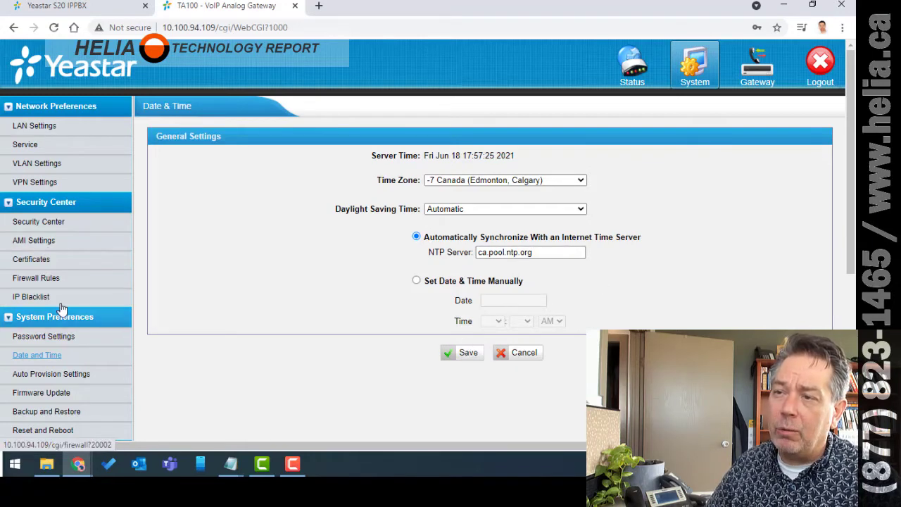
click(53, 398)
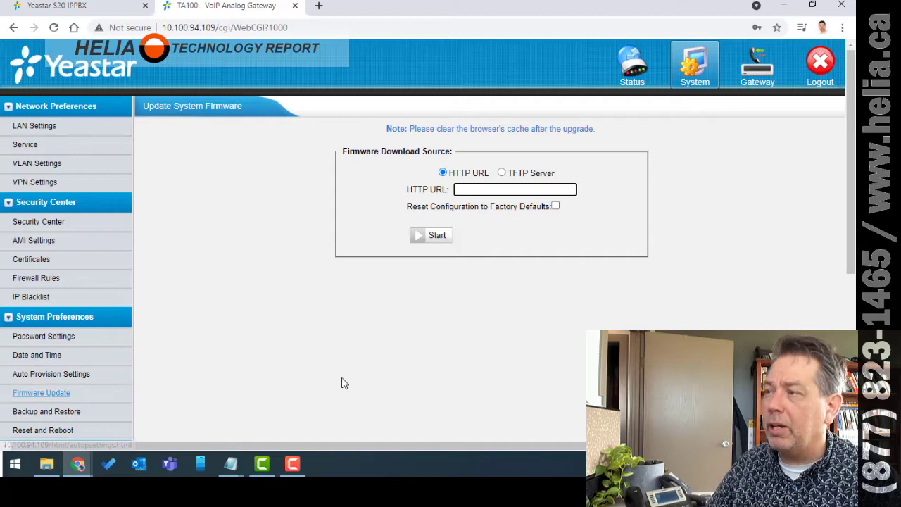
- Show the gateway's SIP Settings with UDP port 5060 and RTP ports 10000–10200
click(374, 382)
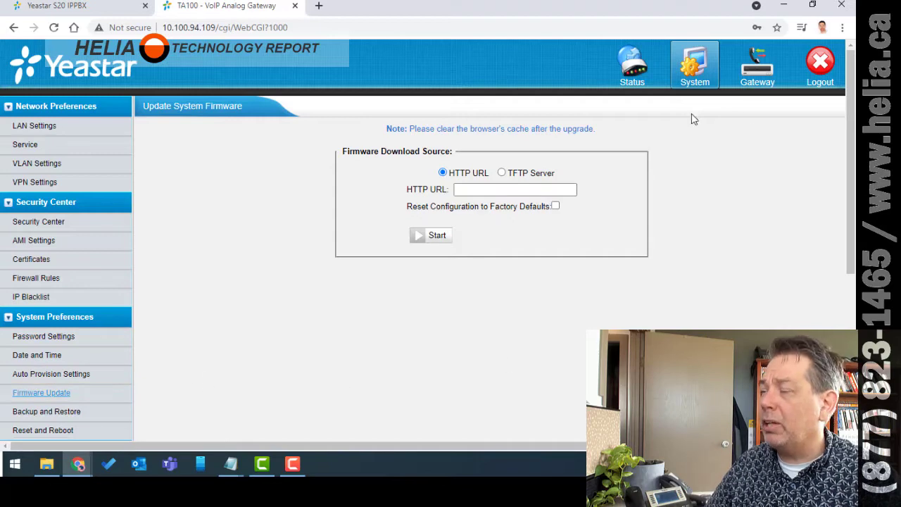
click(759, 67)
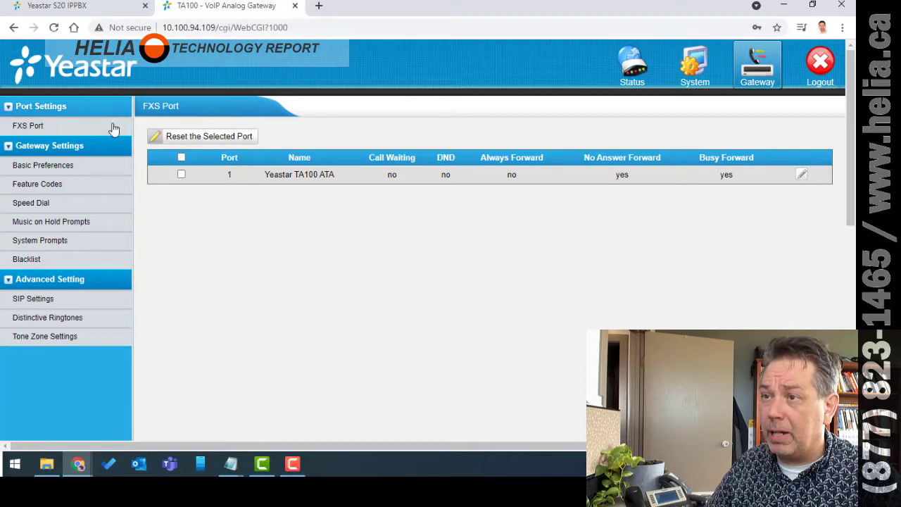
click(36, 302)
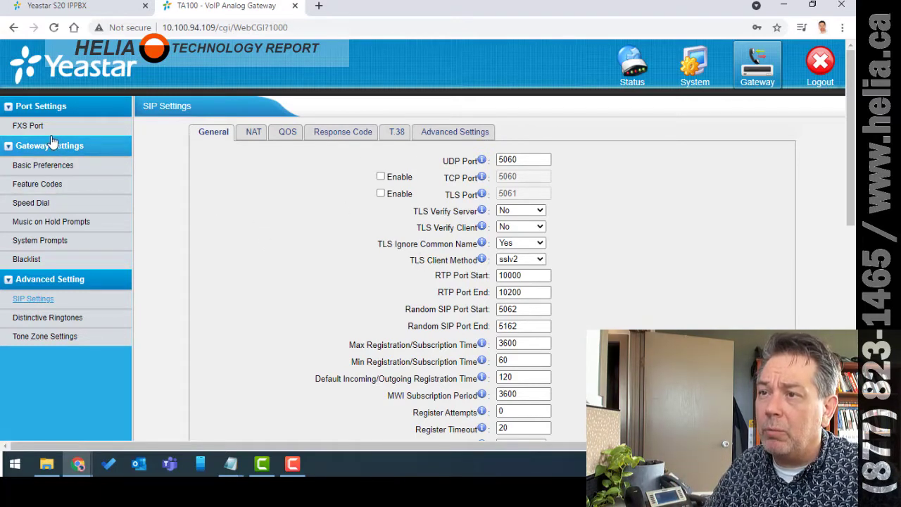
click(31, 129)
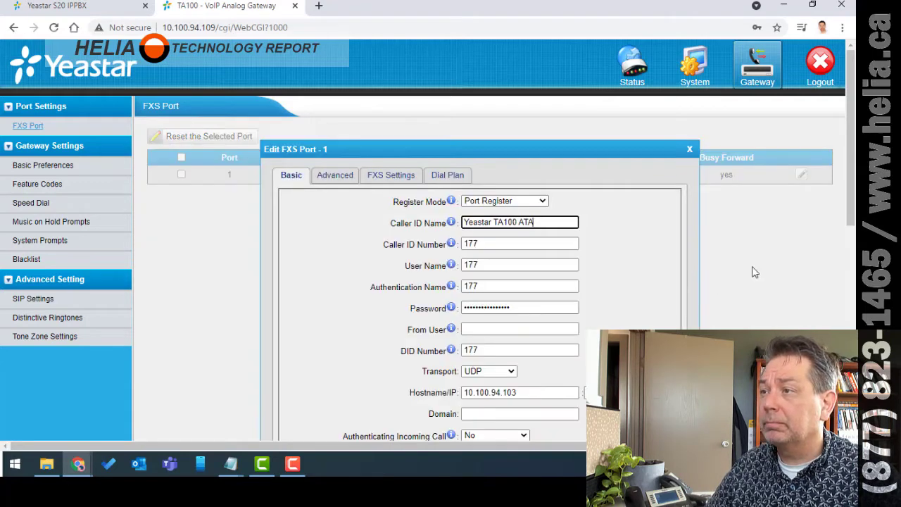
drag(472, 150, 436, 126)
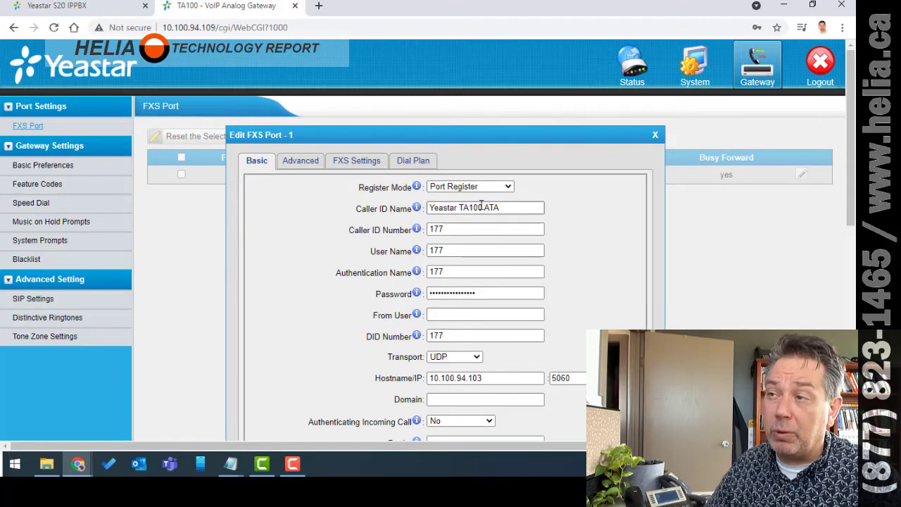
drag(458, 228, 411, 229)
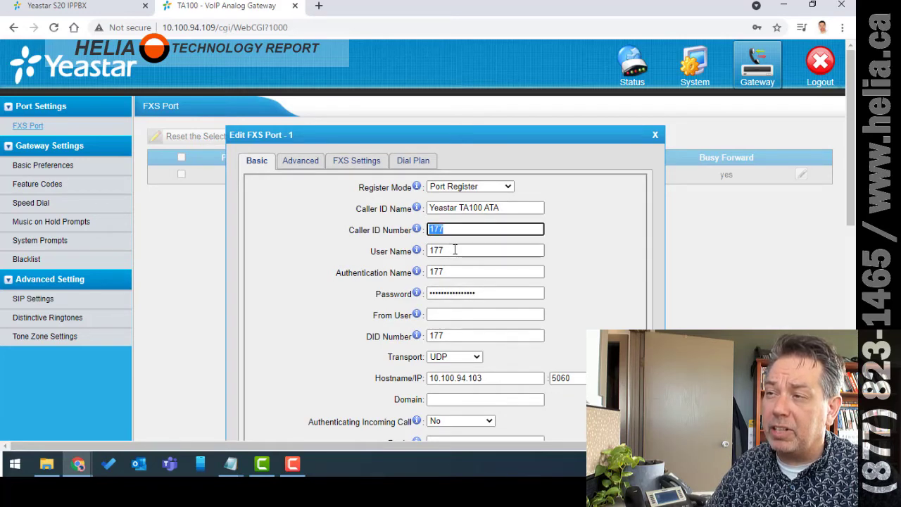
drag(456, 250, 407, 250)
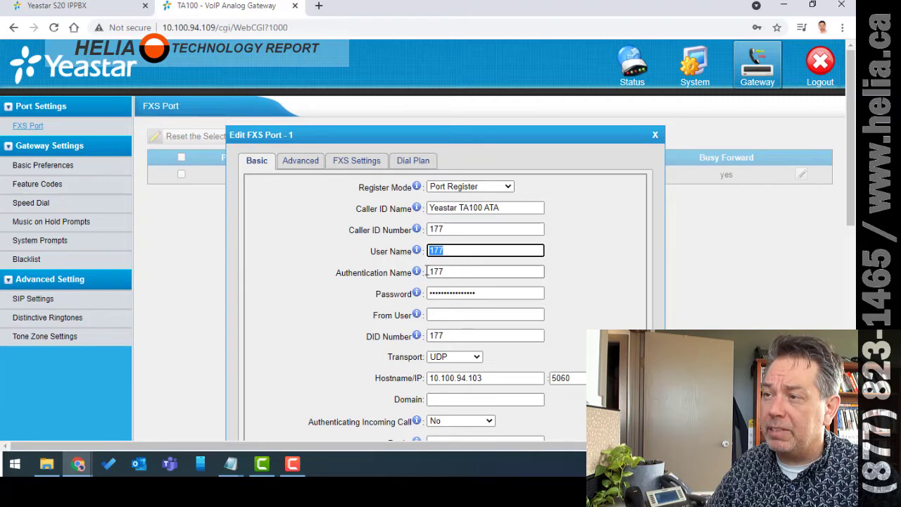
drag(455, 272, 398, 267)
click(591, 291)
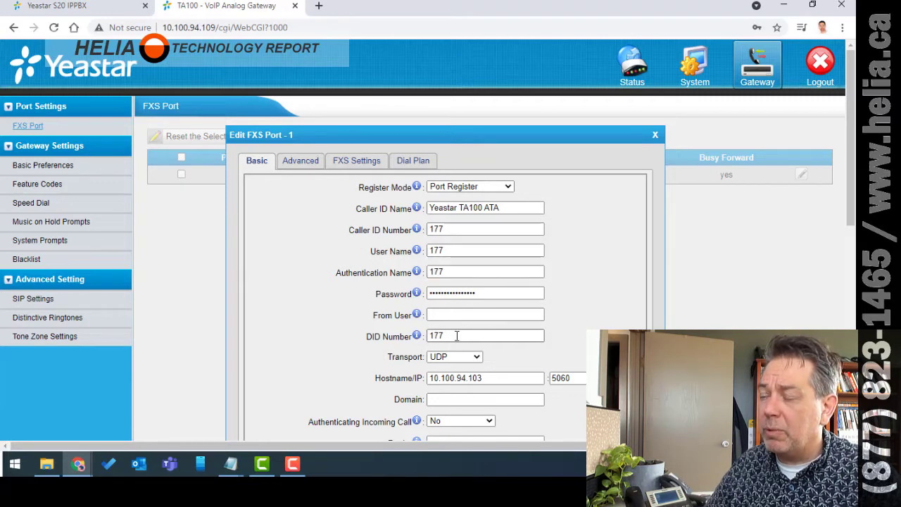
drag(455, 335, 412, 338)
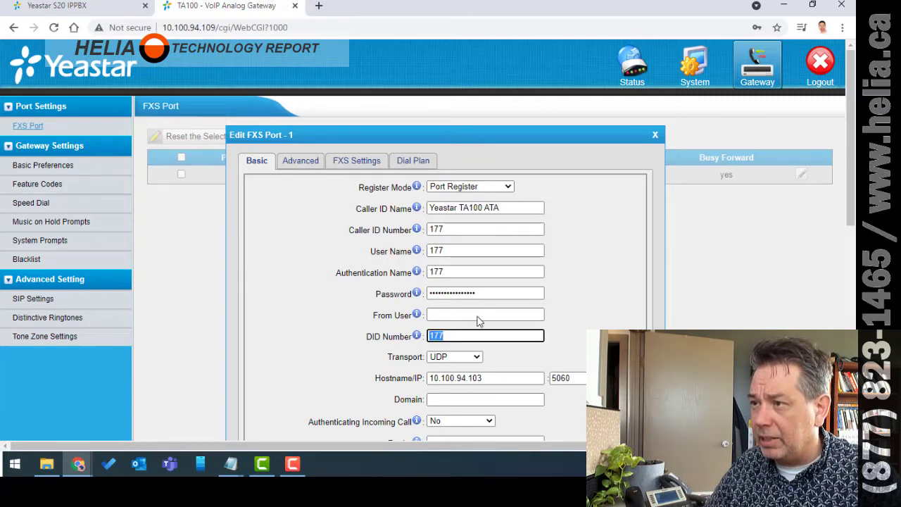
click(610, 294)
drag(489, 380, 410, 380)
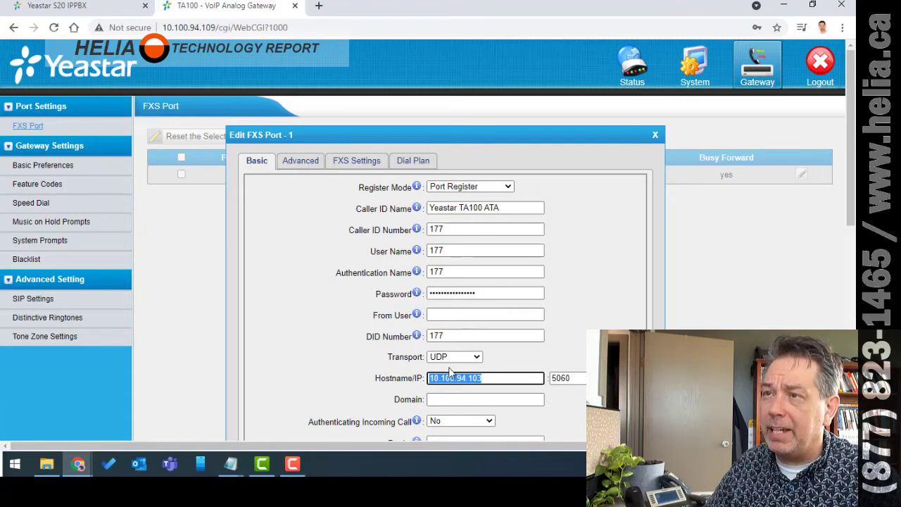
click(105, 7)
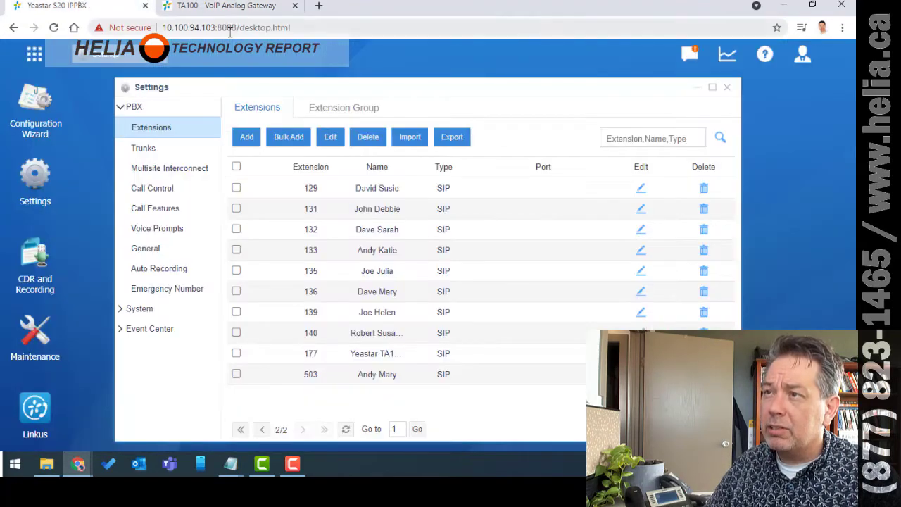
drag(214, 28, 175, 28)
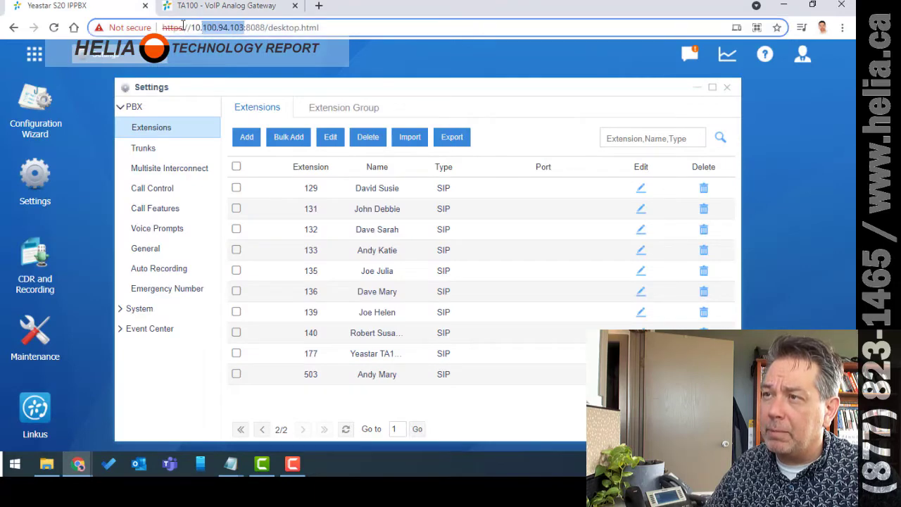
click(228, 6)
scroll(602, 271, down, 1)
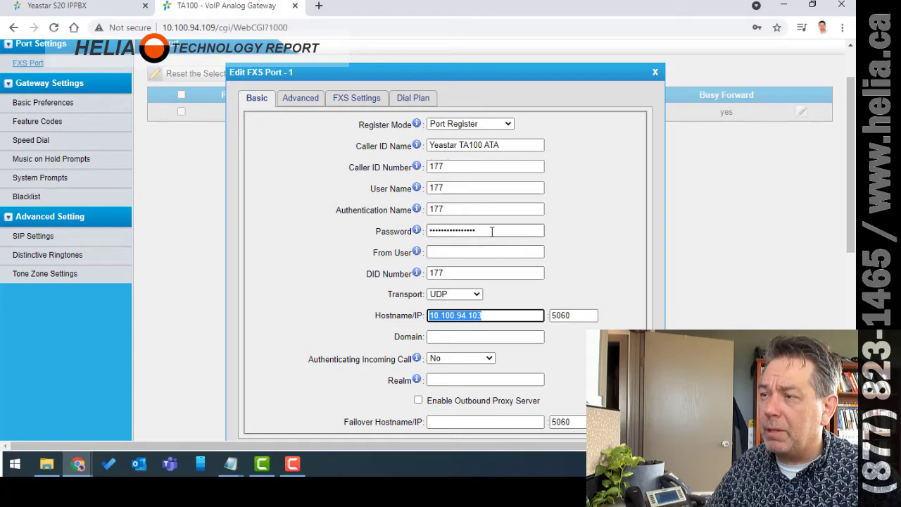
drag(491, 231, 392, 231)
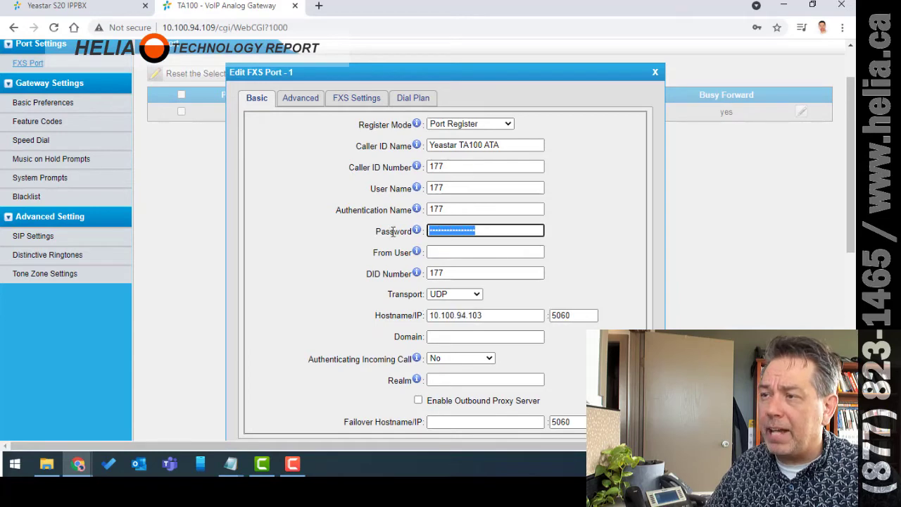
click(85, 6)
click(223, 9)
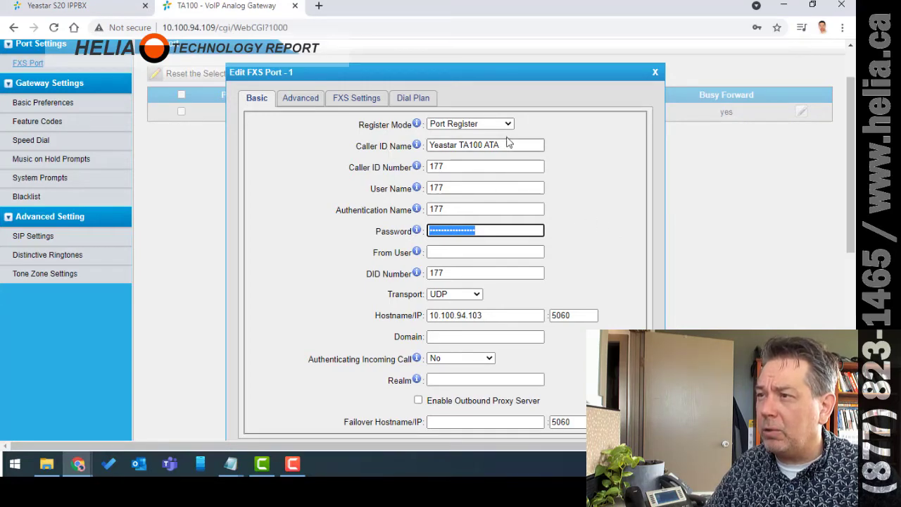
drag(507, 145, 412, 145)
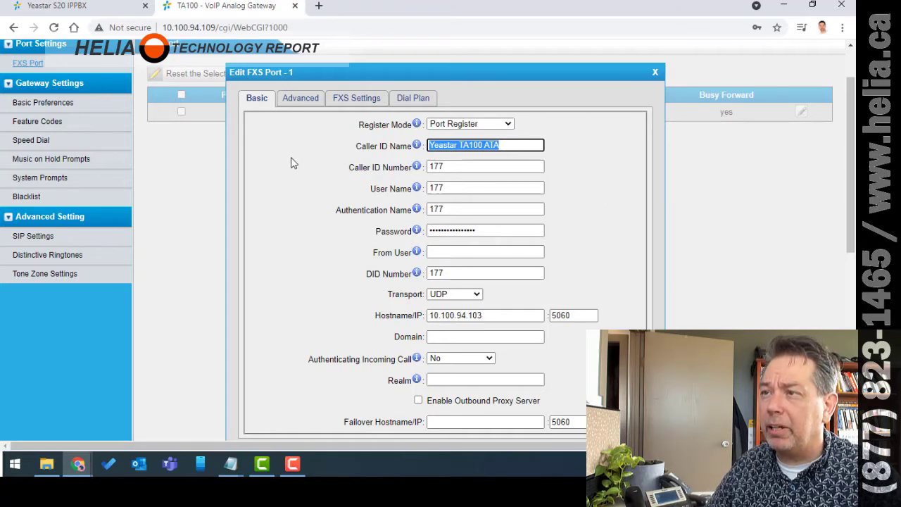
- Review port 1's Advanced and FXS settings, then its dial plan with patterns NXXNXXXXXX, 1NXXNXXXXXX, XXX
click(299, 99)
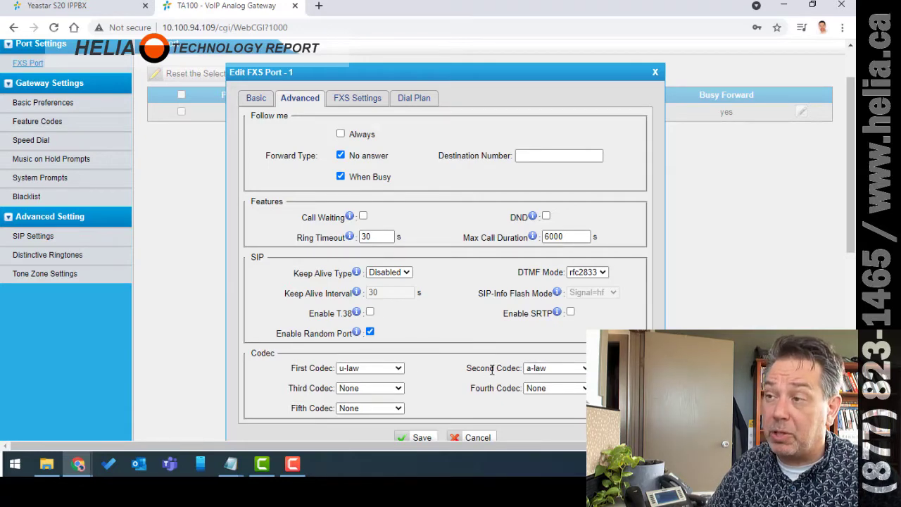
click(351, 102)
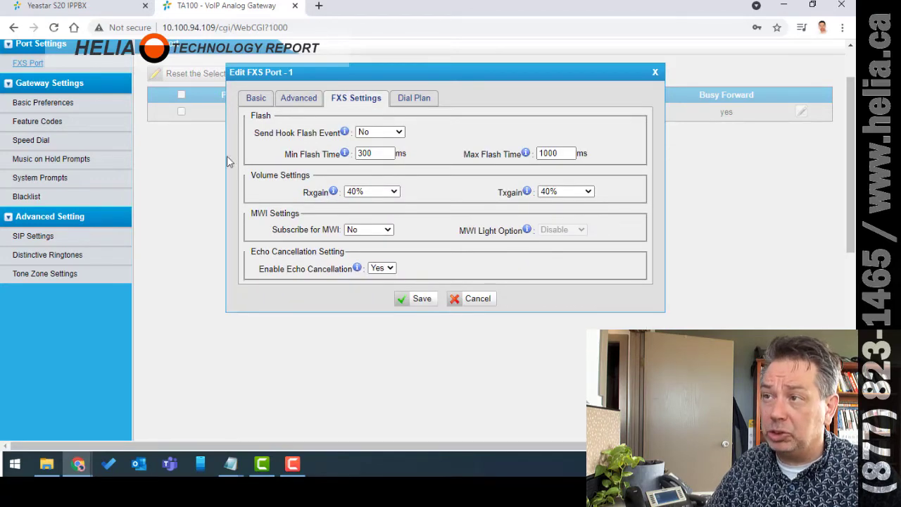
click(417, 99)
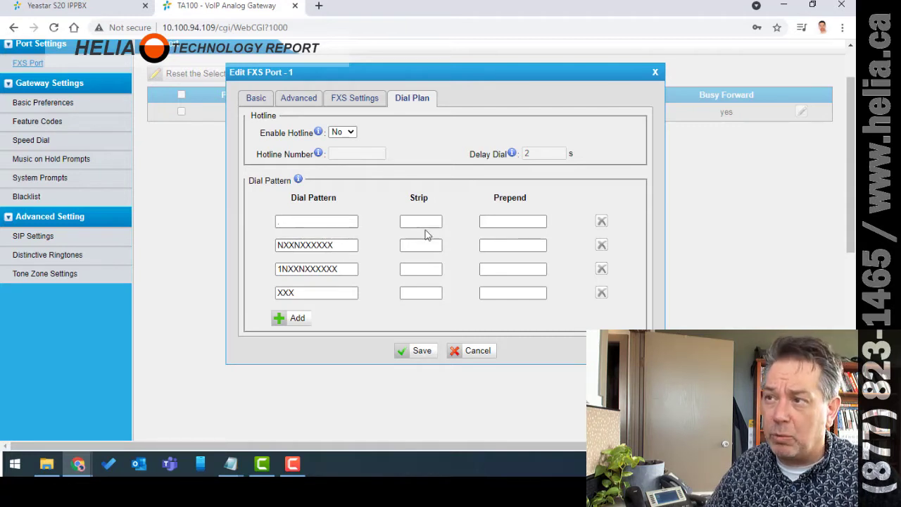
drag(344, 249, 253, 254)
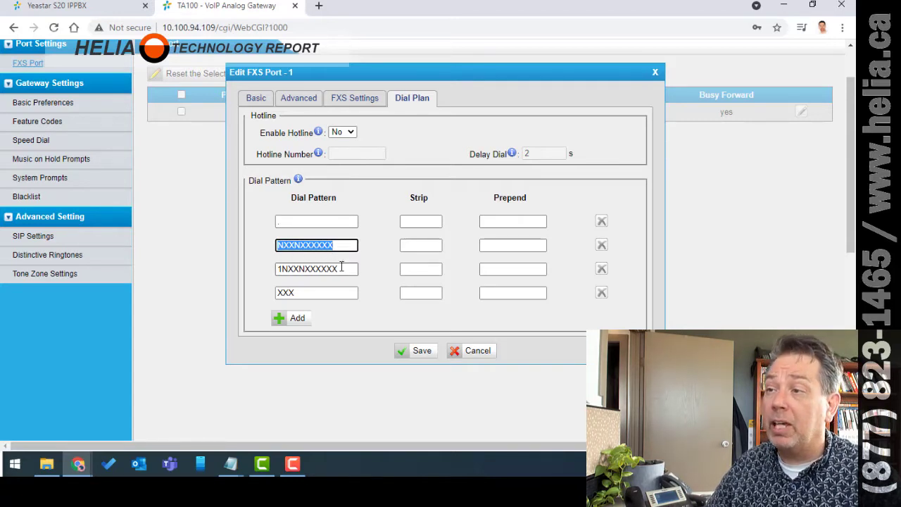
click(342, 269)
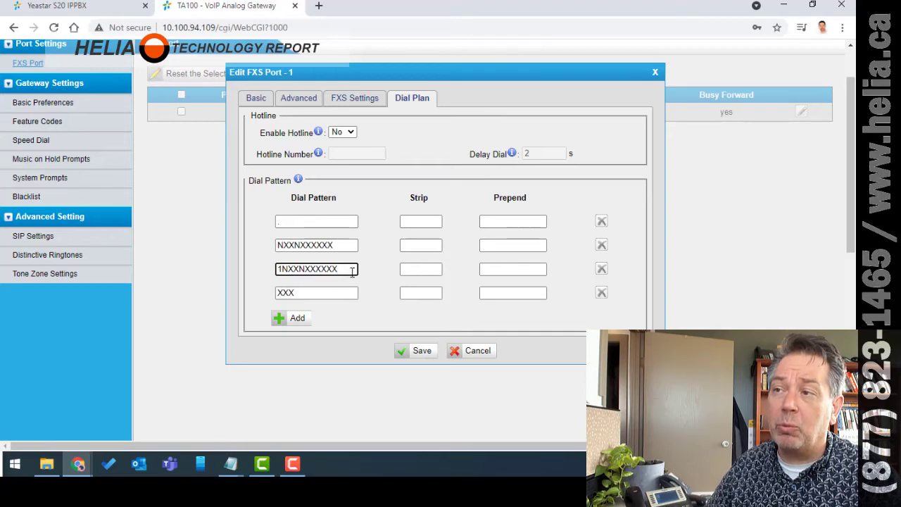
double_click(282, 294)
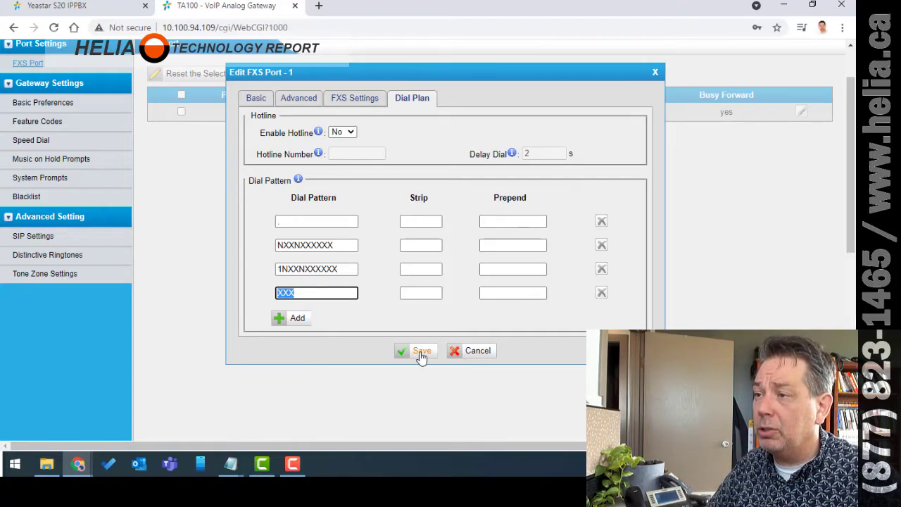
- Cancel the FXS port editor and check port 1 is Up, OK, On Hook and Connected
click(473, 358)
scroll(179, 197, up, 2)
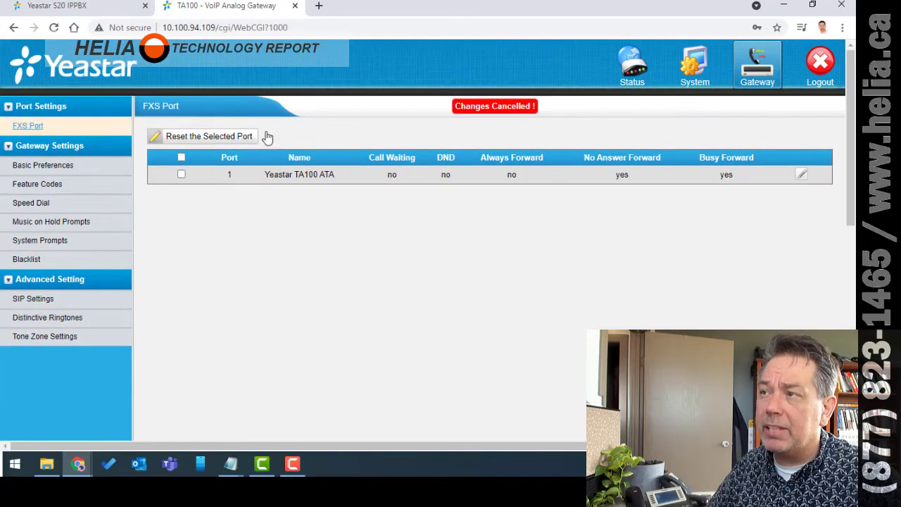
click(642, 62)
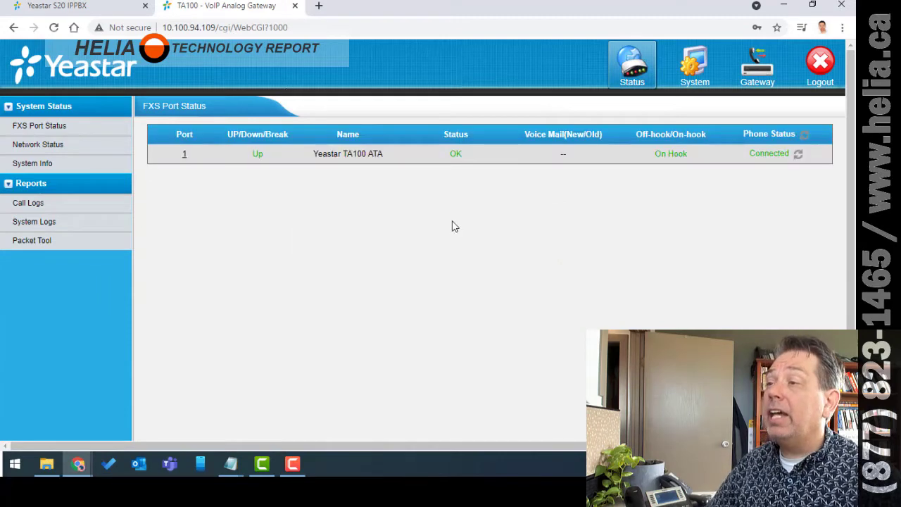
drag(465, 157, 438, 155)
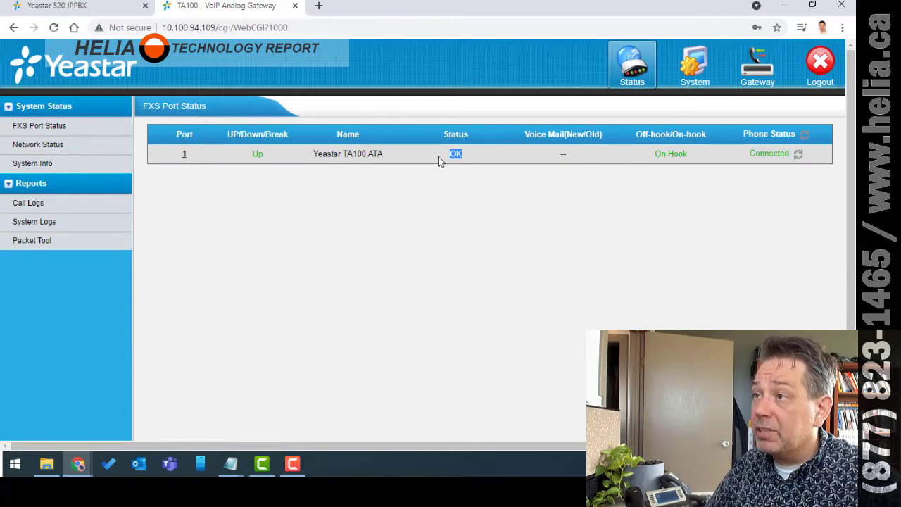
click(460, 197)
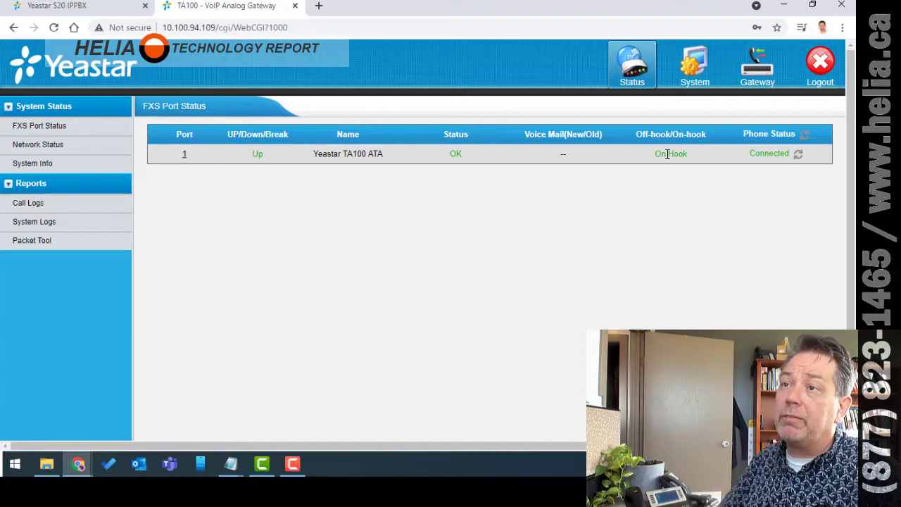
- Check in the S20's PBX Monitor that extension 177 'Yeastar TA100 ATA' is registered
click(78, 7)
click(39, 58)
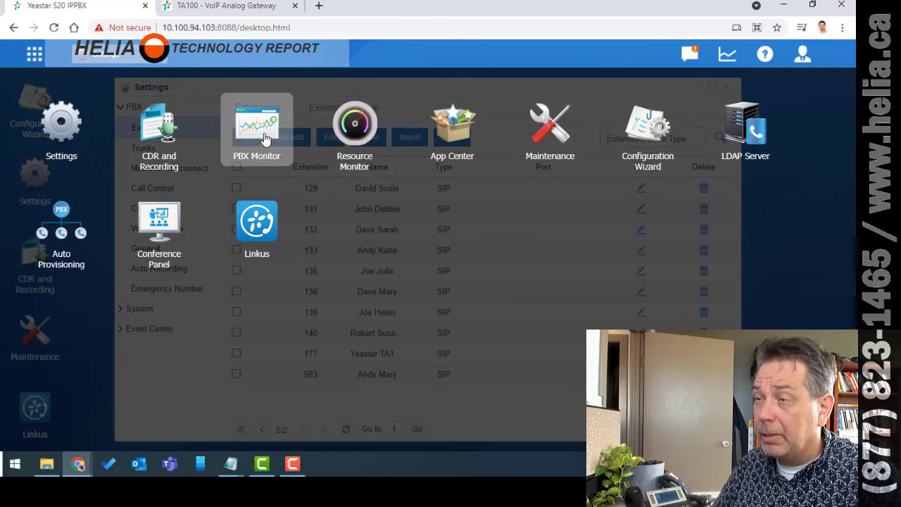
click(265, 135)
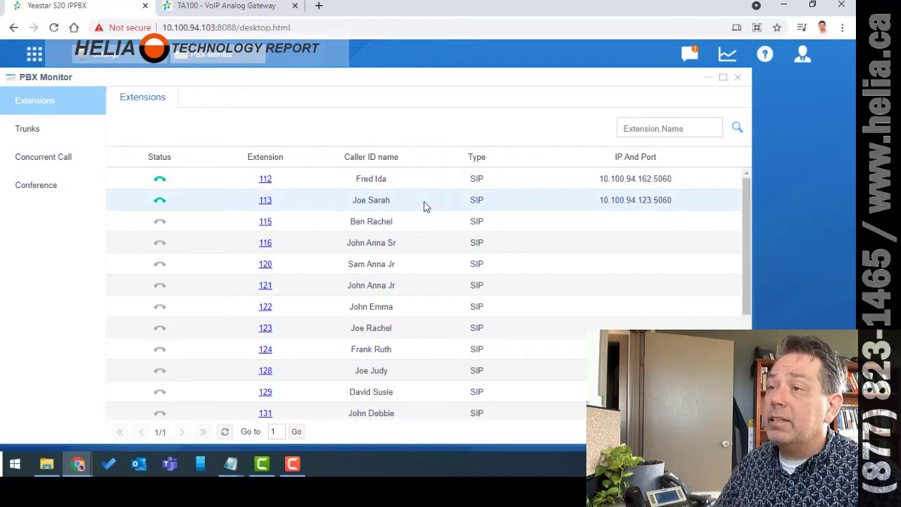
scroll(438, 202, down, 5)
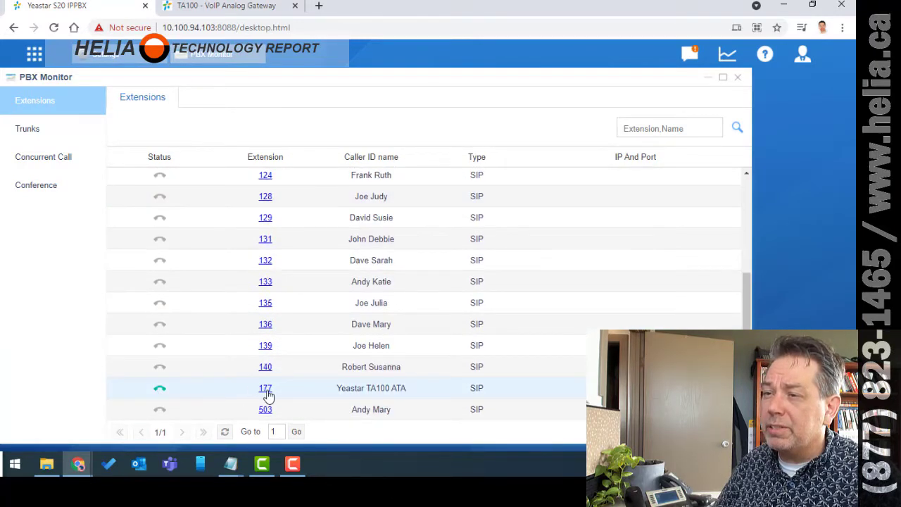
mouse_move(157, 395)
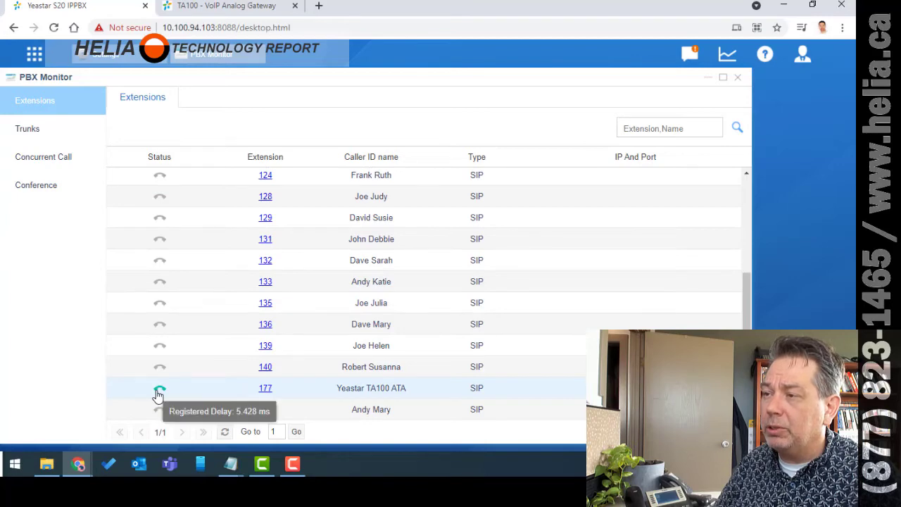
scroll(599, 303, down, 5)
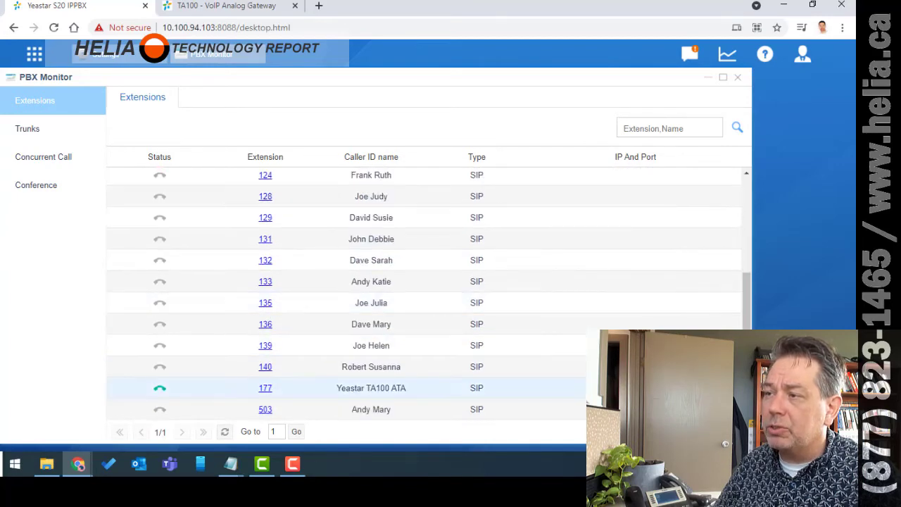